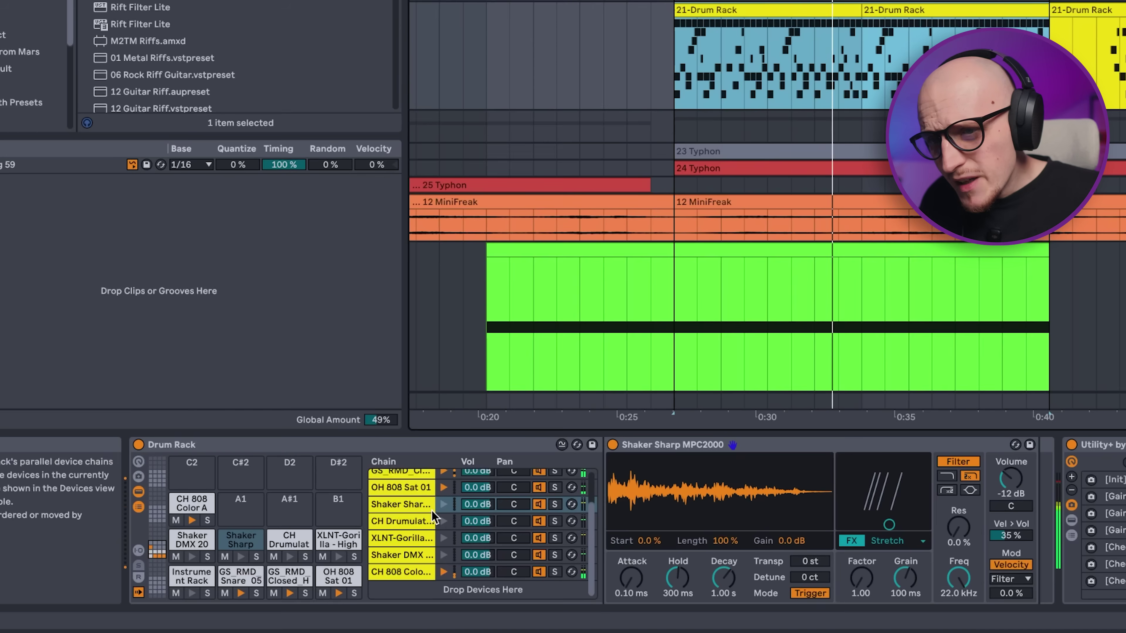
- Extract the OH 808 Sat 01, GS_RMD_Cl and CH Drumulat chains onto a new Drum Rack track
{"action": "scroll", "coordinate": [271, 564], "scroll_direction": "up", "scroll_amount": 2}
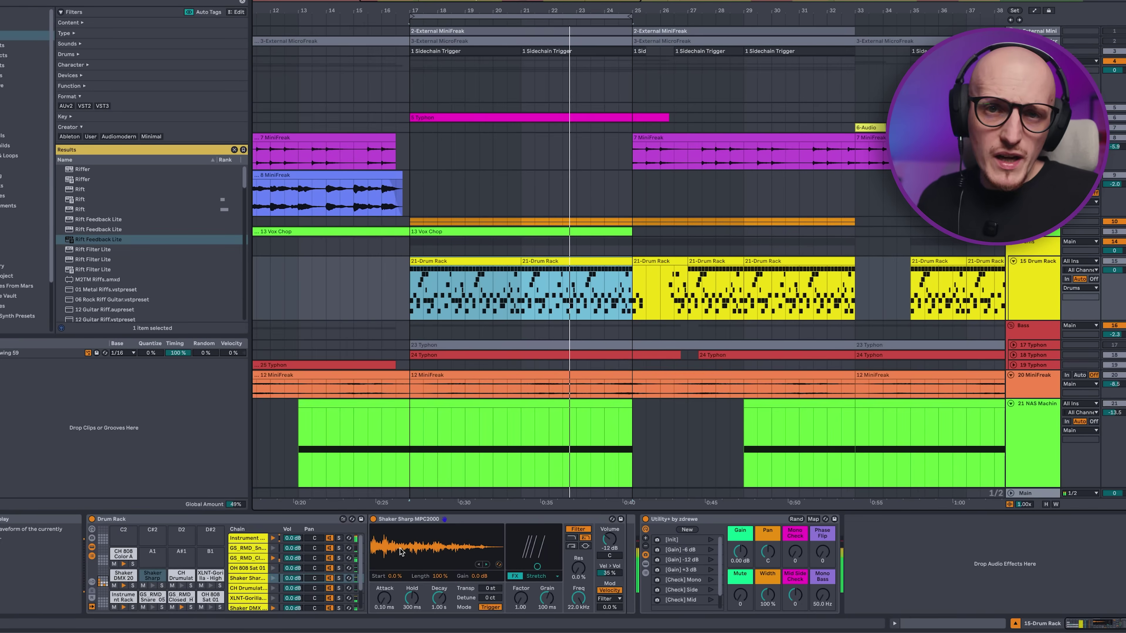
{"action": "key", "text": "Tab"}
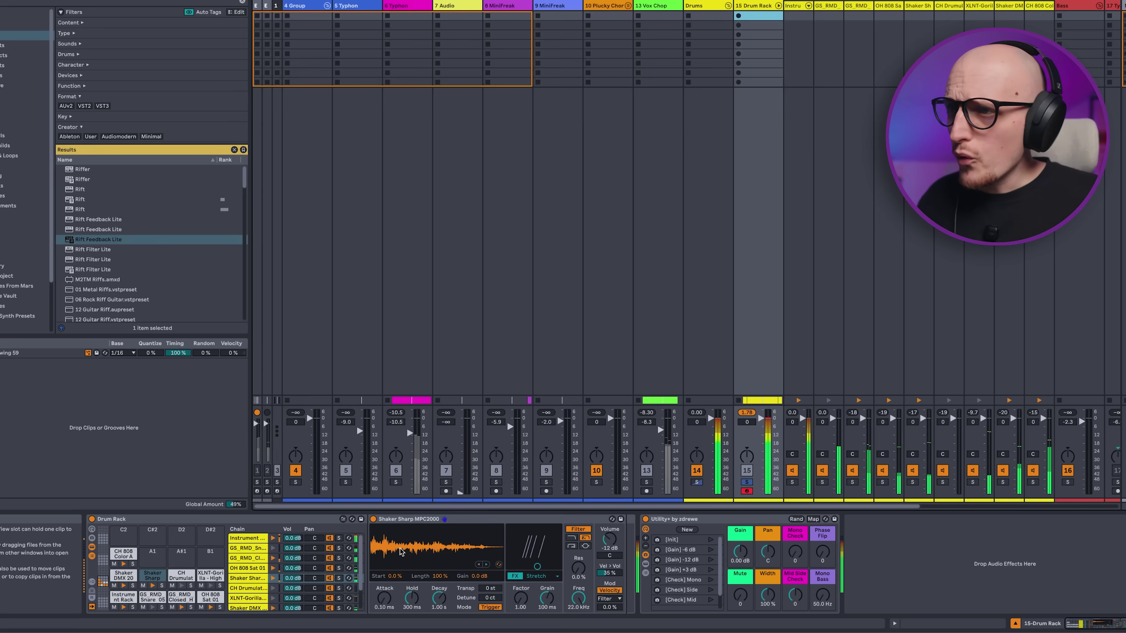
{"action": "key", "text": "Tab"}
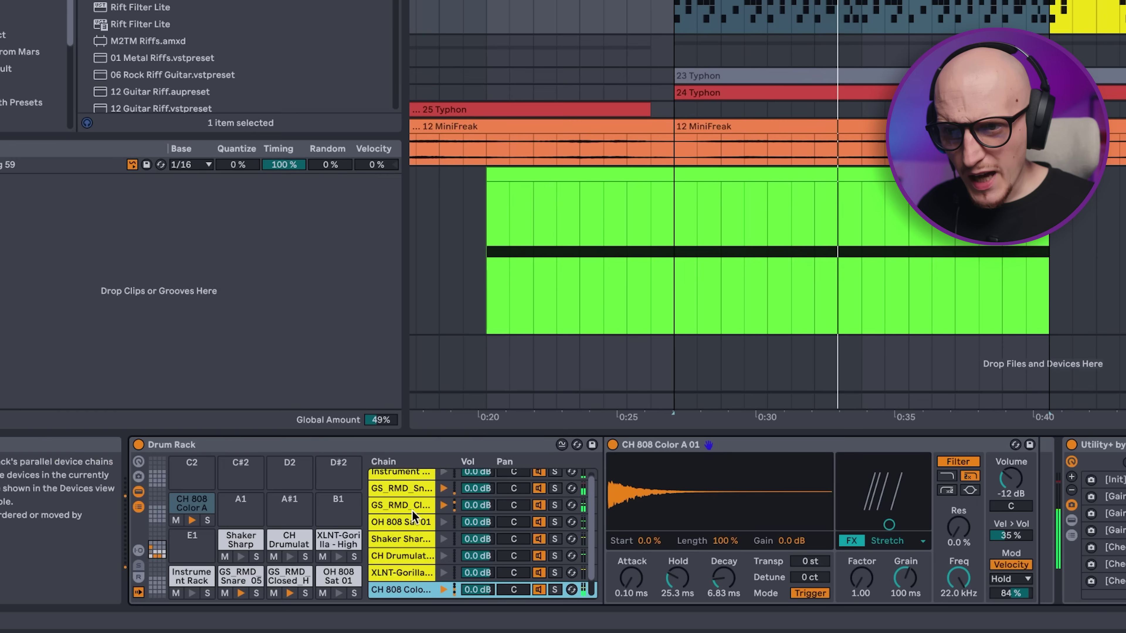
{"action": "left_click", "coordinate": [406, 522], "text": "ctrl"}
{"action": "left_click", "coordinate": [411, 502], "text": "ctrl"}
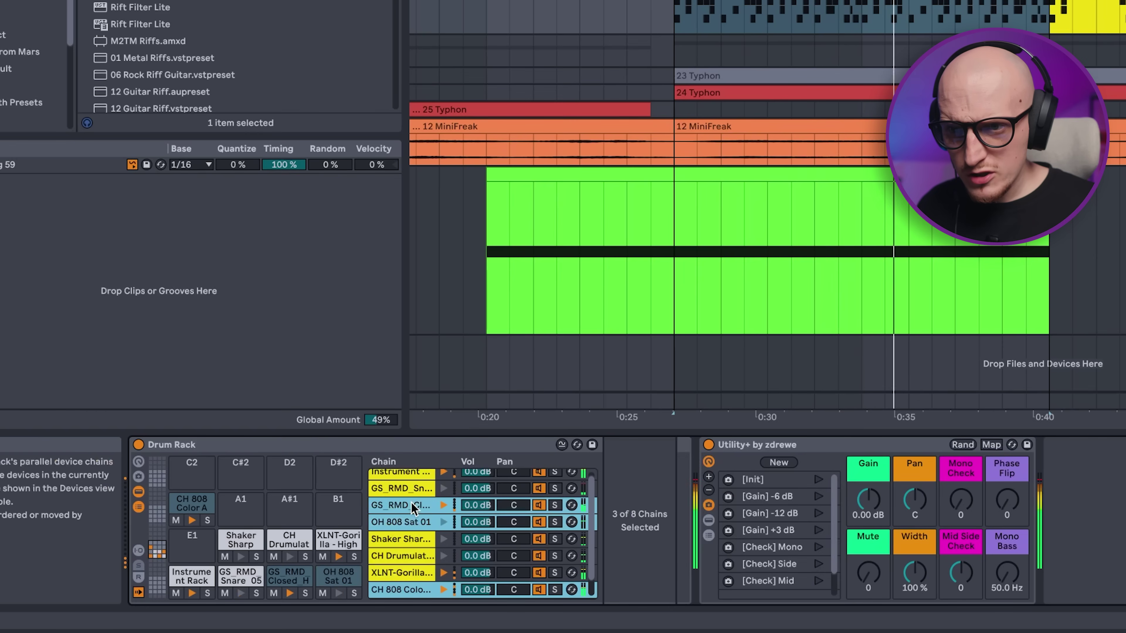
{"action": "right_click", "coordinate": [410, 503]}
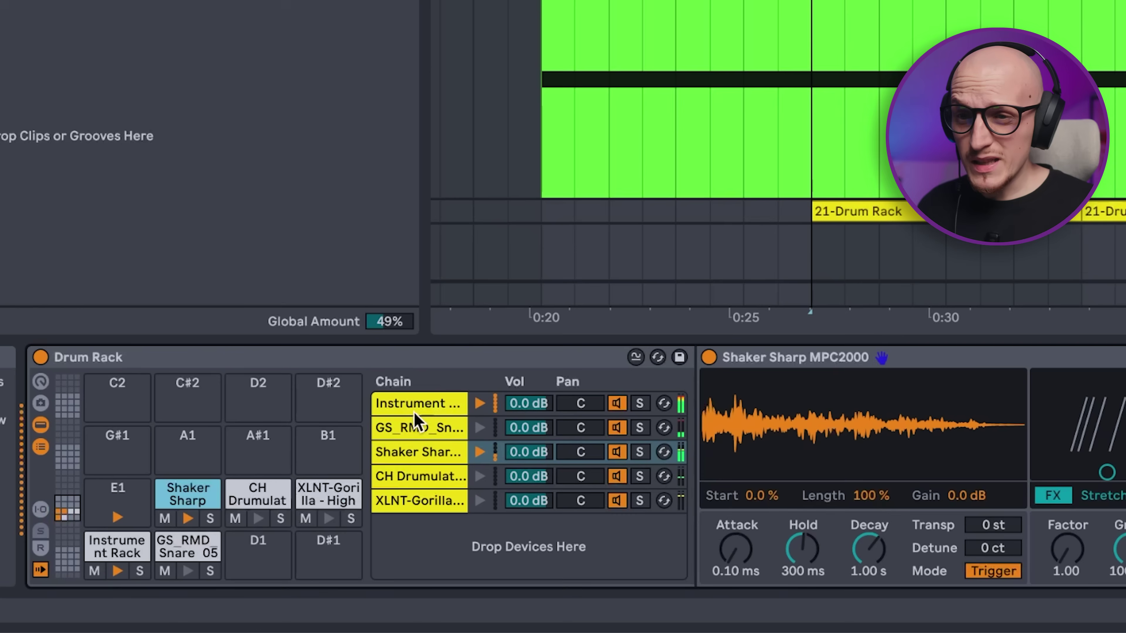
{"action": "left_click", "coordinate": [421, 481], "text": "ctrl"}
{"action": "right_click", "coordinate": [432, 514]}
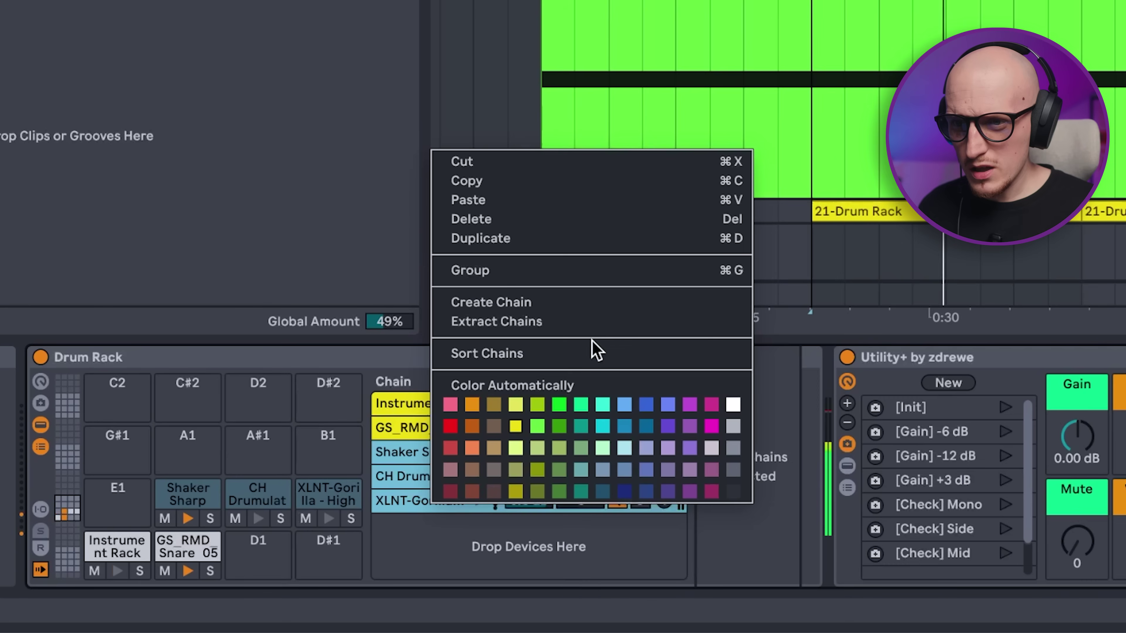
{"action": "left_click", "coordinate": [564, 320]}
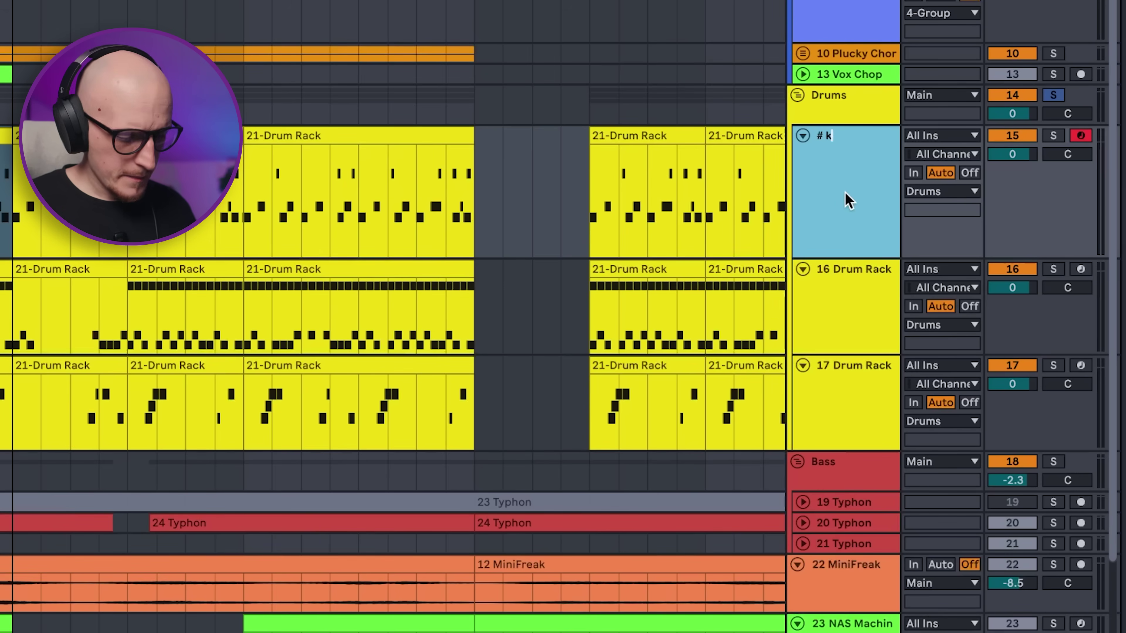
- Fix the first drum track's name, then name the next tracks 'hihats' and '# tops'
{"action": "key", "text": "BackSpace"}
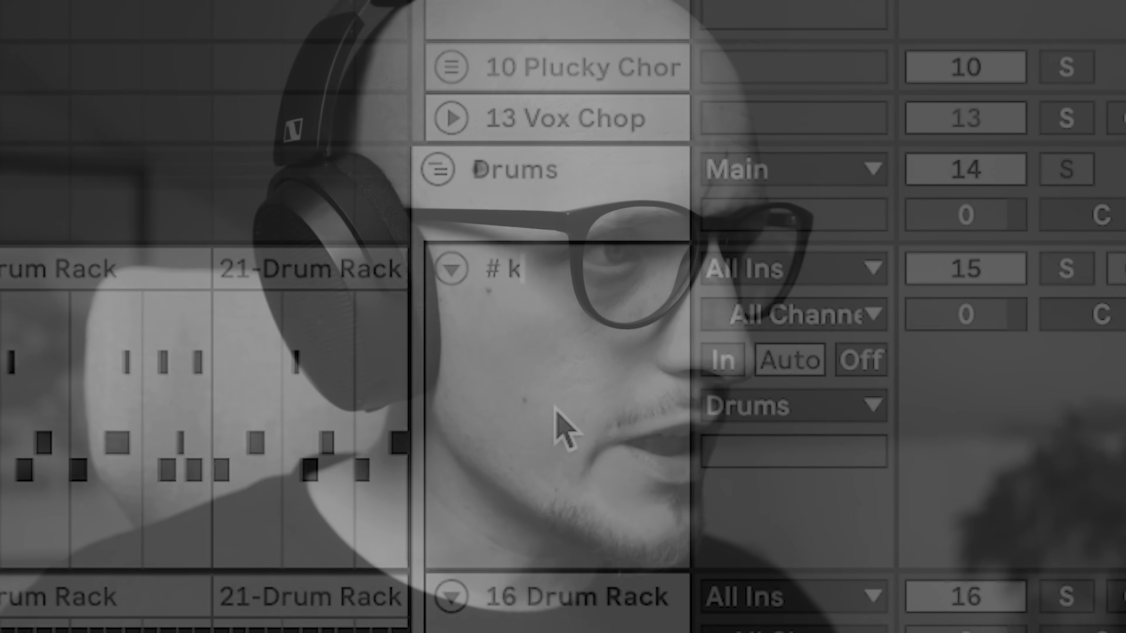
{"action": "key", "text": "BackSpace"}
{"action": "type", "text": "hihats"}
{"action": "key", "text": "Tab"}
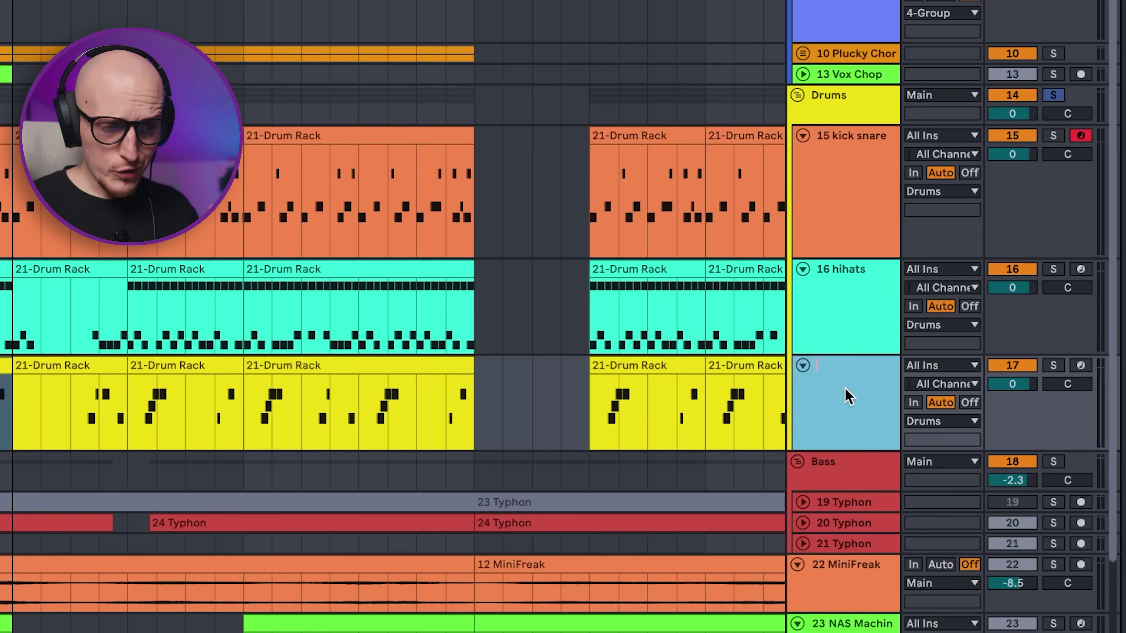
{"action": "type", "text": "# top"}
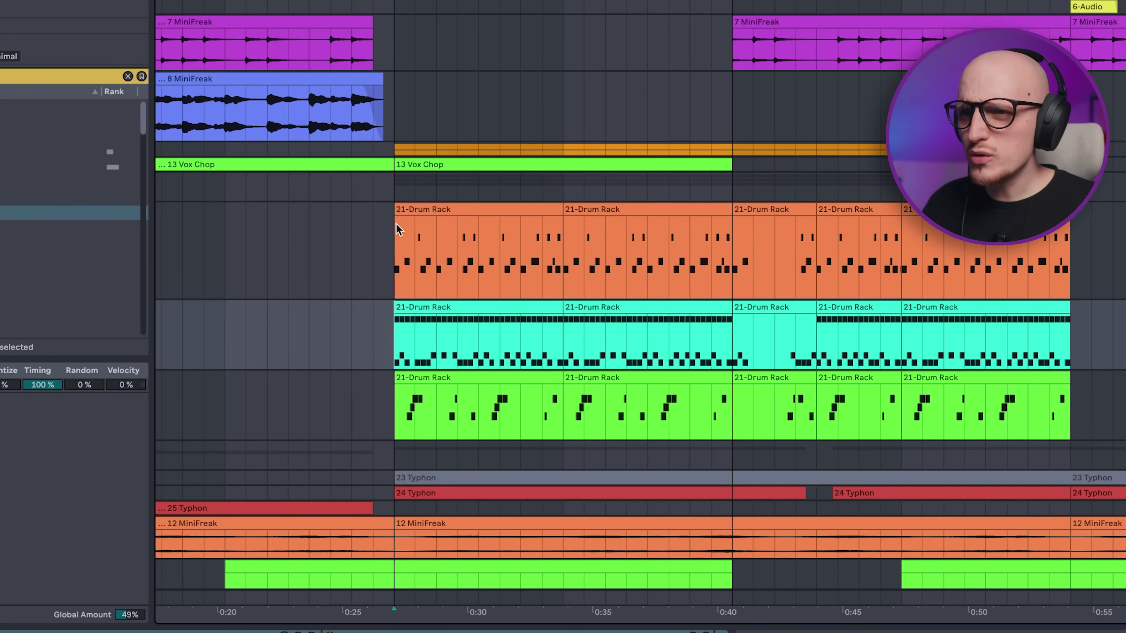
- Select 0:27–0:39 across the drum clips and insert a ramp shape into the clip envelope
{"action": "left_click_drag", "start_coordinate": [396, 223], "coordinate": [719, 386]}
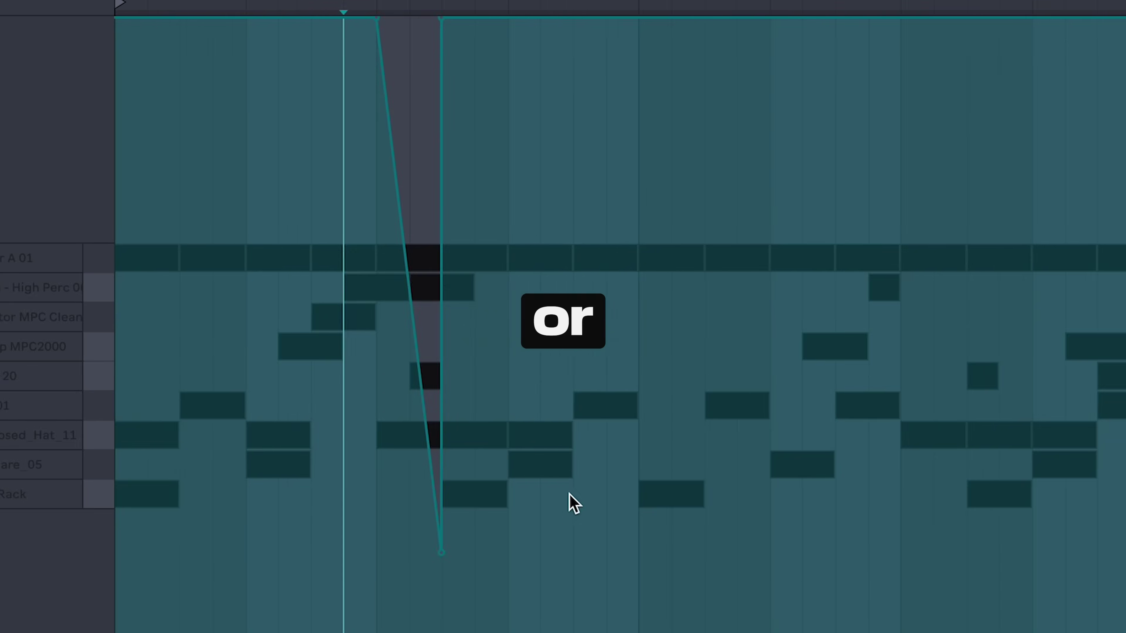
{"action": "right_click", "coordinate": [568, 502]}
{"action": "left_click", "coordinate": [620, 337]}
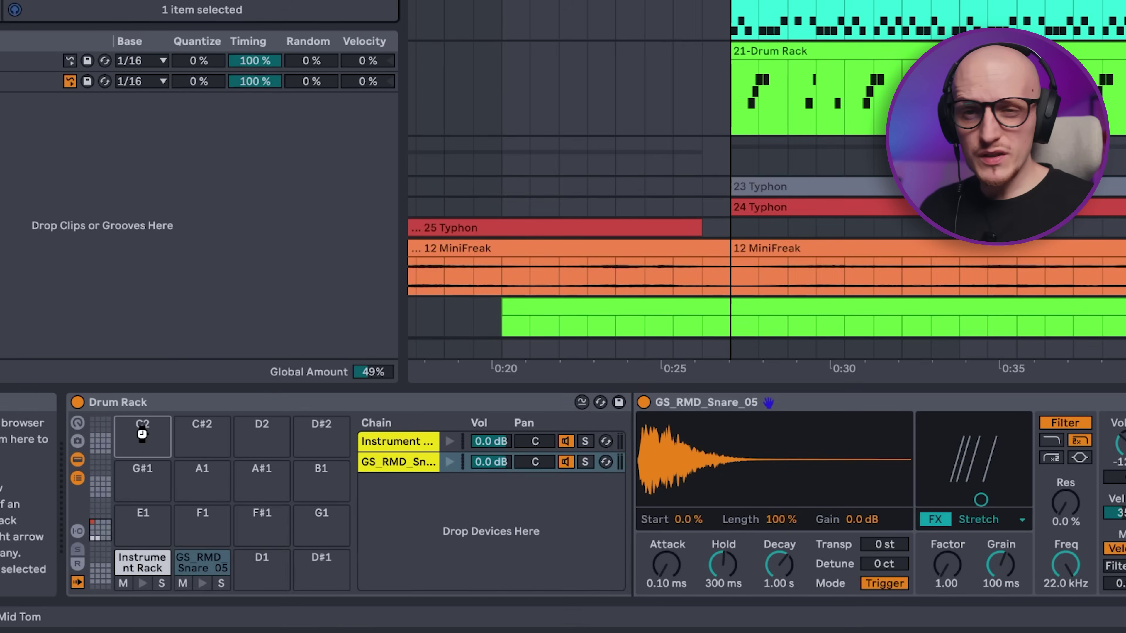
- Load Envelope MIDI onto pad C2 and show the GS_RMD Snare 05 pad's device settings
{"action": "left_click_drag", "start_coordinate": [142, 435], "coordinate": [144, 437]}
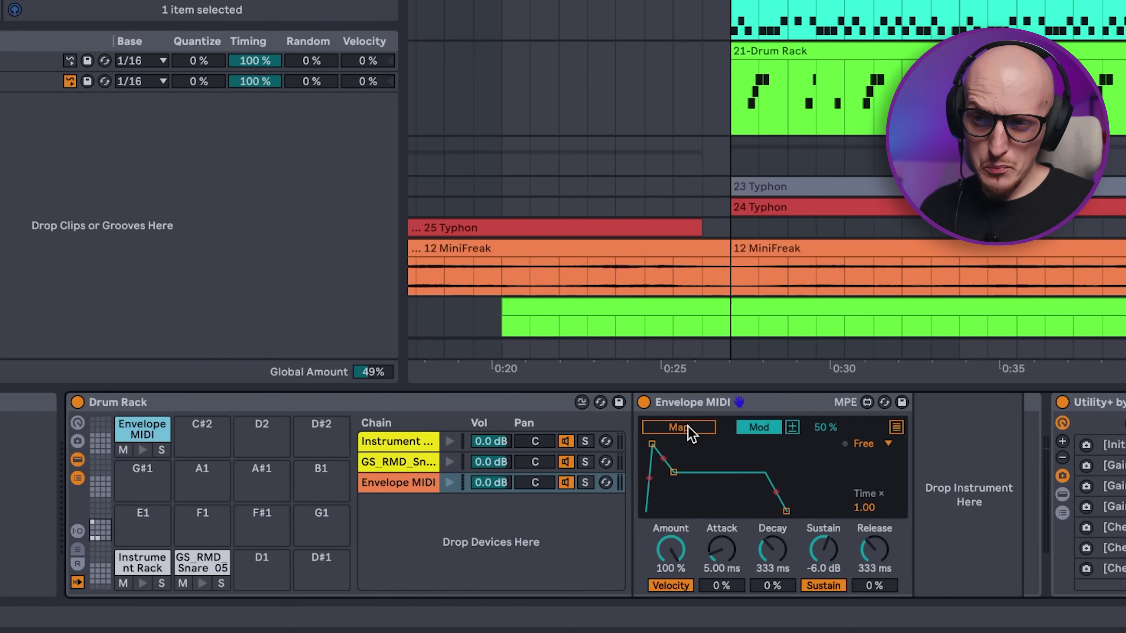
{"action": "left_click", "coordinate": [192, 568]}
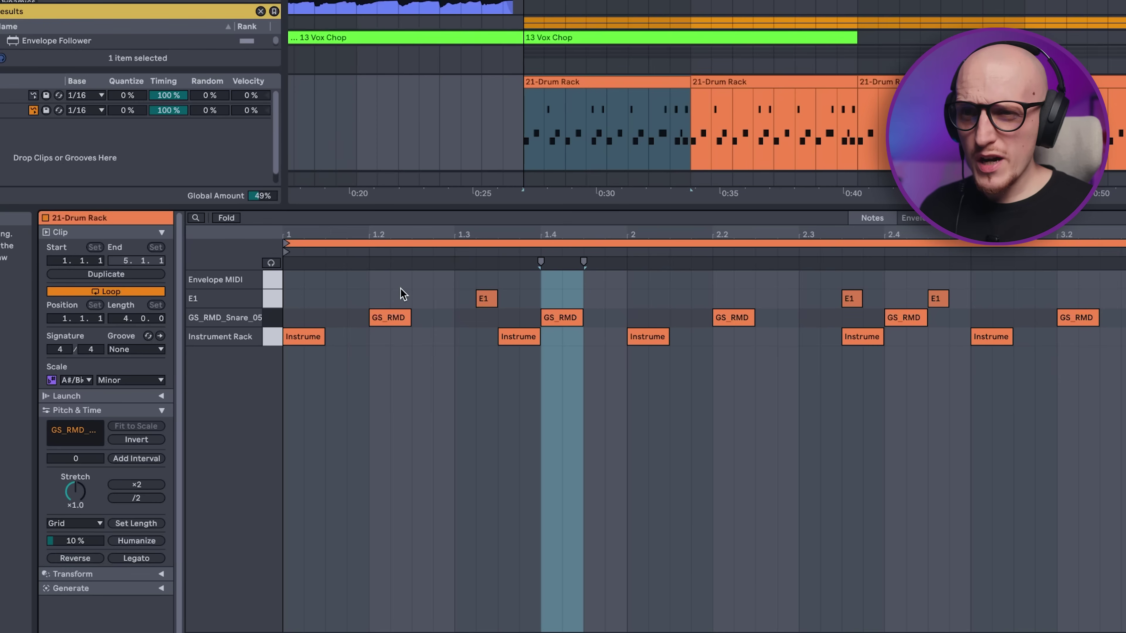
- Add Envelope MIDI notes at beats 1.2 and 2.4 and lengthen one of them
{"action": "double_click", "coordinate": [382, 285]}
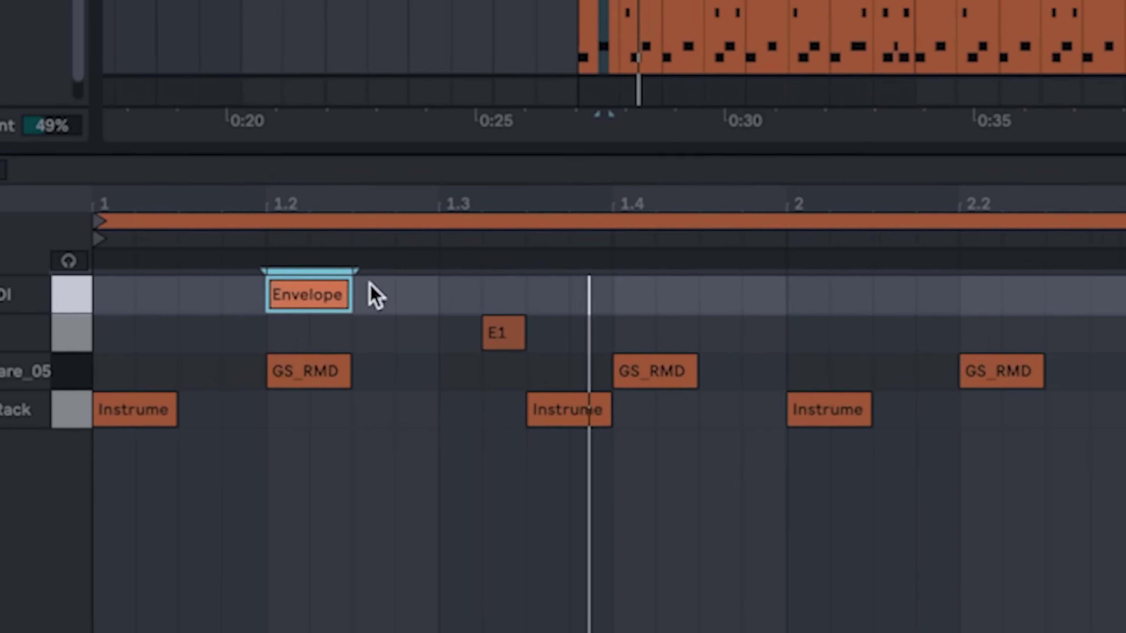
{"action": "double_click", "coordinate": [1117, 298]}
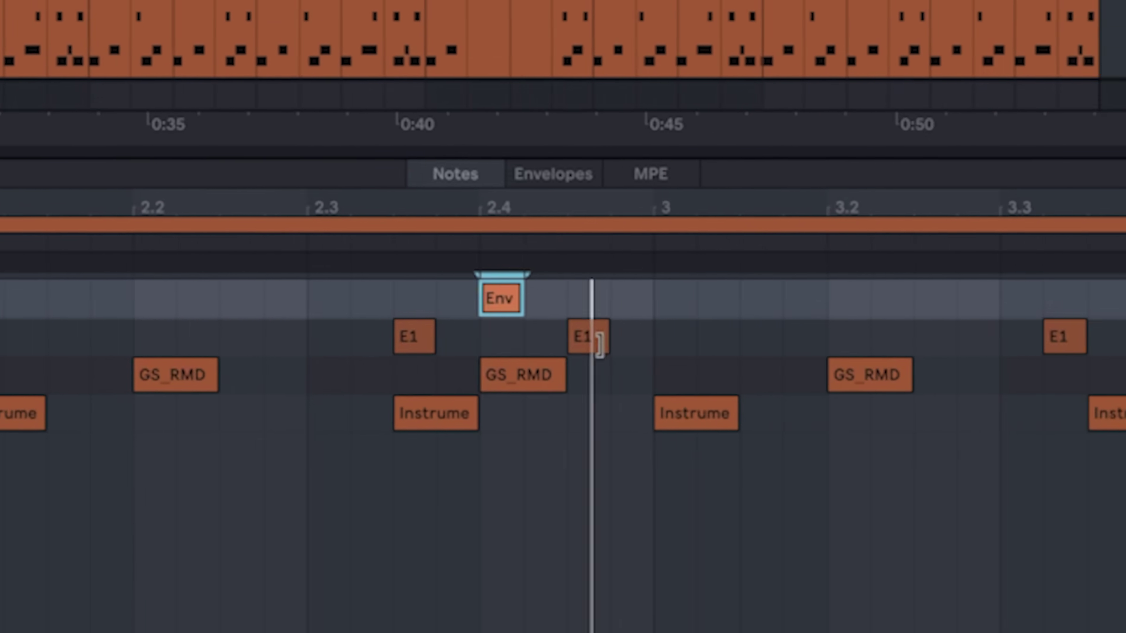
{"action": "left_click_drag", "start_coordinate": [308, 298], "coordinate": [350, 298]}
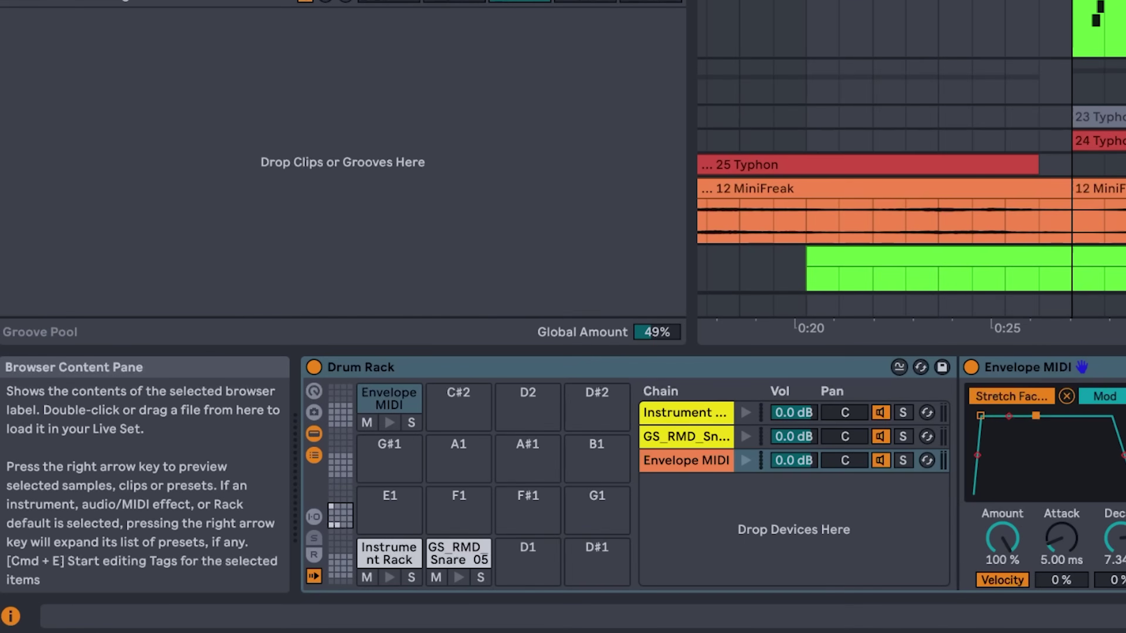
- Drop a second Envelope MIDI onto the Drum Rack's D2 pad
{"action": "left_click_drag", "start_coordinate": [524, 413], "coordinate": [530, 420]}
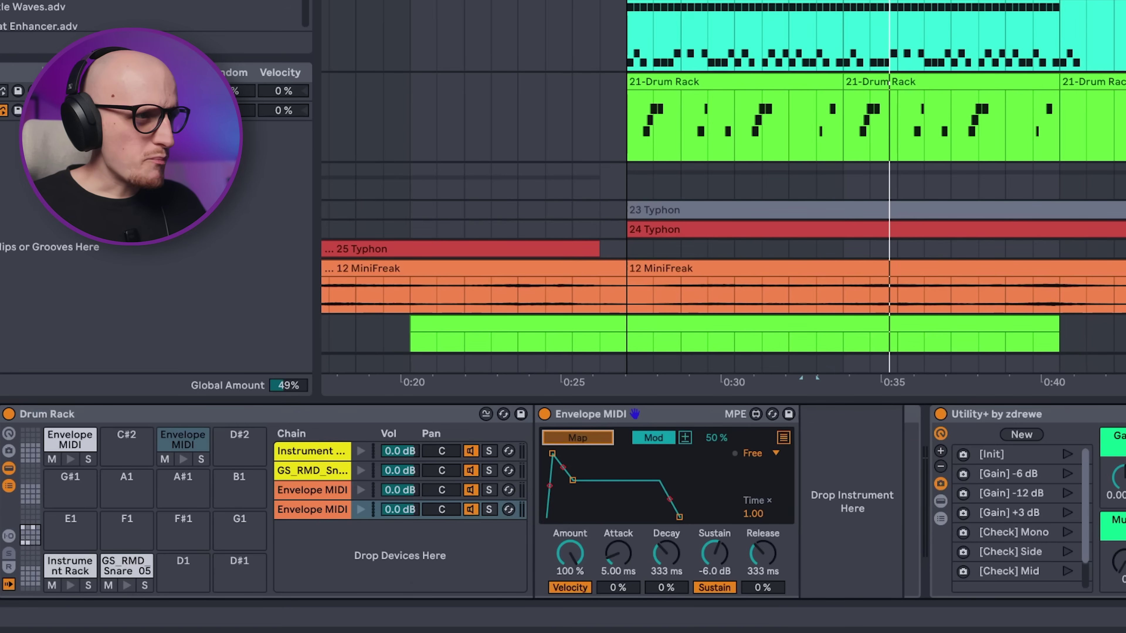
- On the Drums group, set High Wash's Envelope MIDI to 0.10 ms attack, 181 ms decay, -3.3 dB sustain, 1 ms release
{"action": "scroll", "coordinate": [563, 501], "scroll_direction": "right", "scroll_amount": 10}
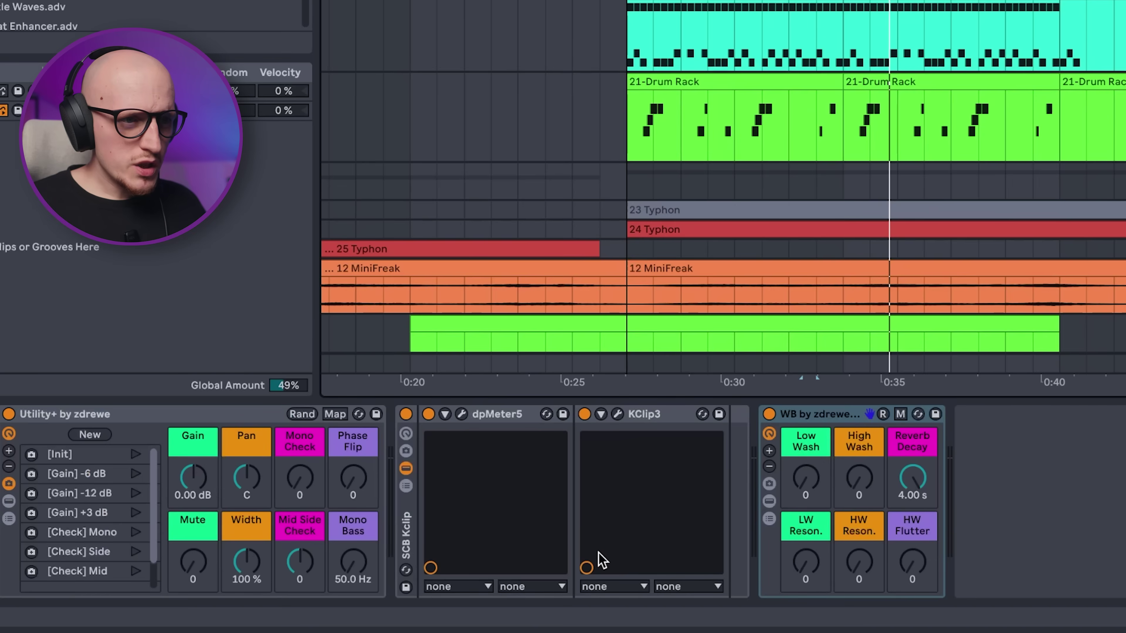
{"action": "left_click", "coordinate": [860, 479]}
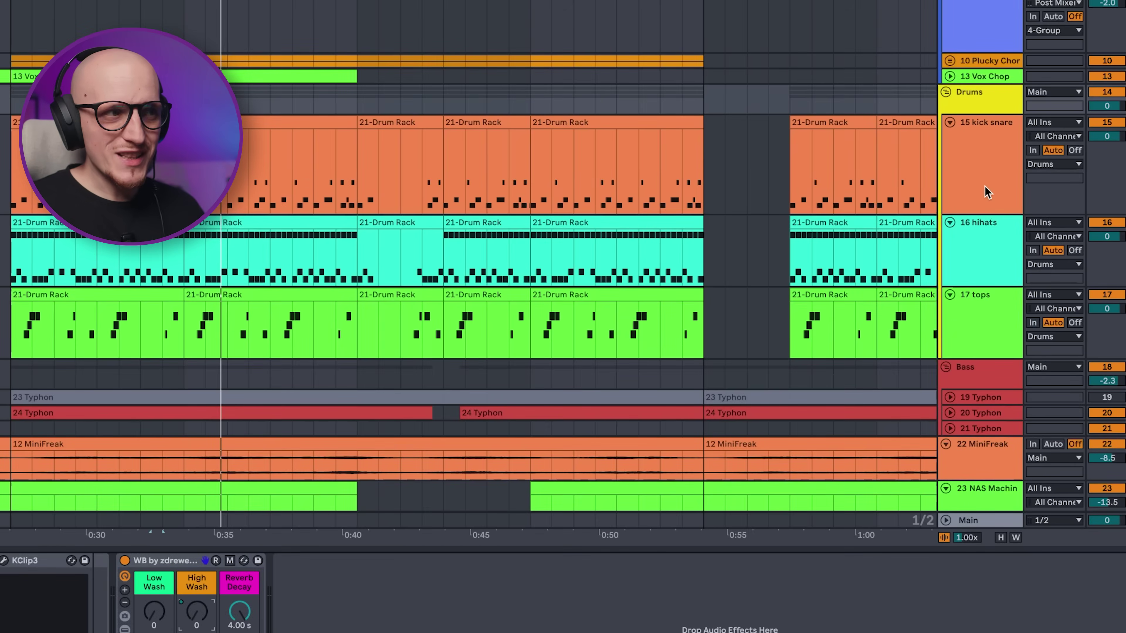
{"action": "left_click", "coordinate": [1007, 252]}
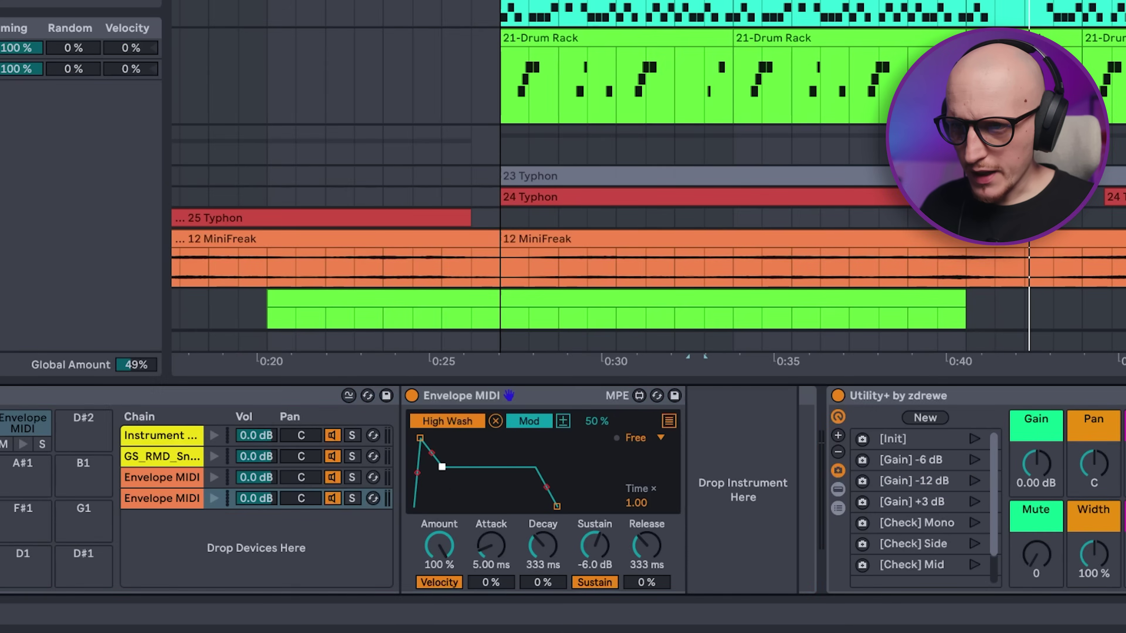
{"action": "left_click_drag", "start_coordinate": [444, 469], "coordinate": [416, 440]}
{"action": "left_click_drag", "start_coordinate": [557, 506], "coordinate": [525, 430]}
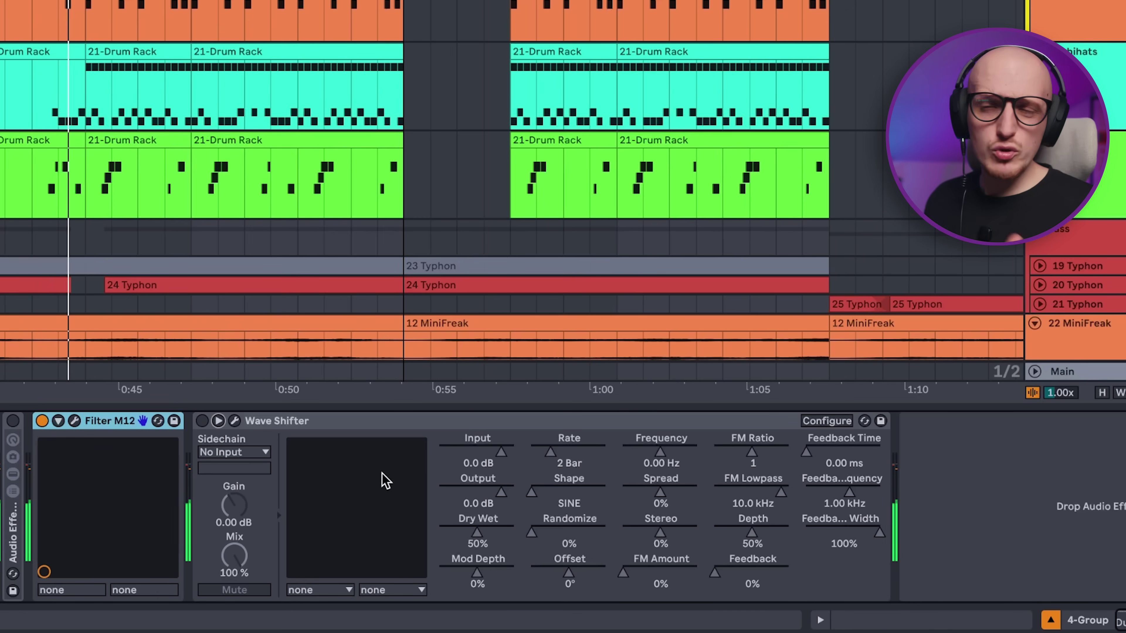
- Collapse Wave Shifter to reveal Filter M12 in the Audio Effect Rack
{"action": "left_click", "coordinate": [218, 420]}
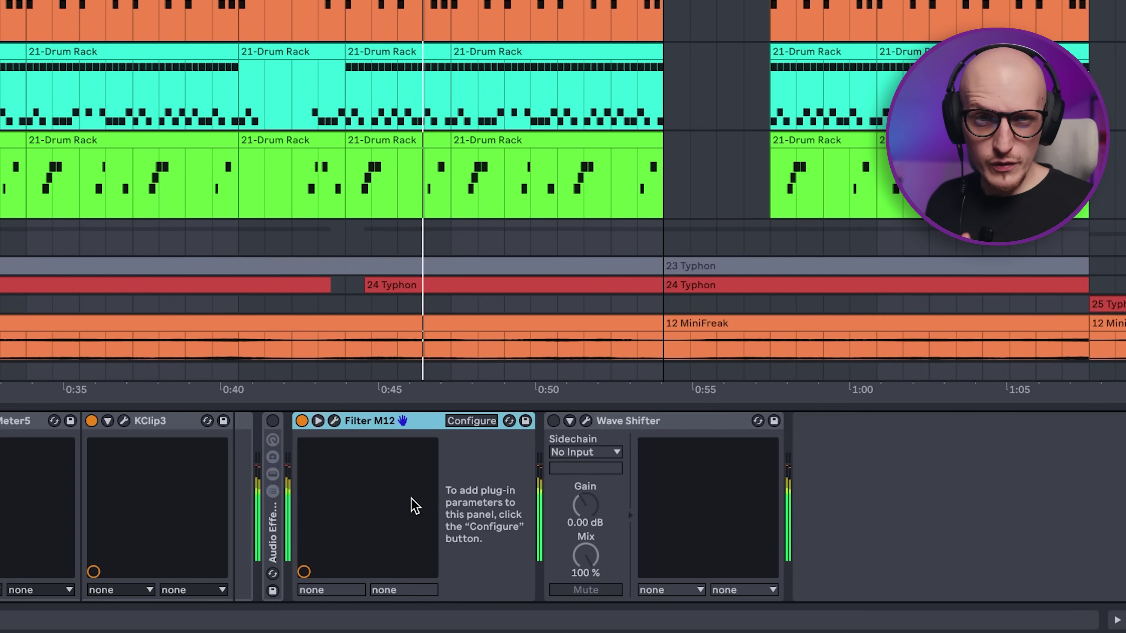
- Expose Filter M12 parameters, assign Master Cutoff to the XY pad's first axis and sweep it to -93.7 %
{"action": "left_click", "coordinate": [471, 421]}
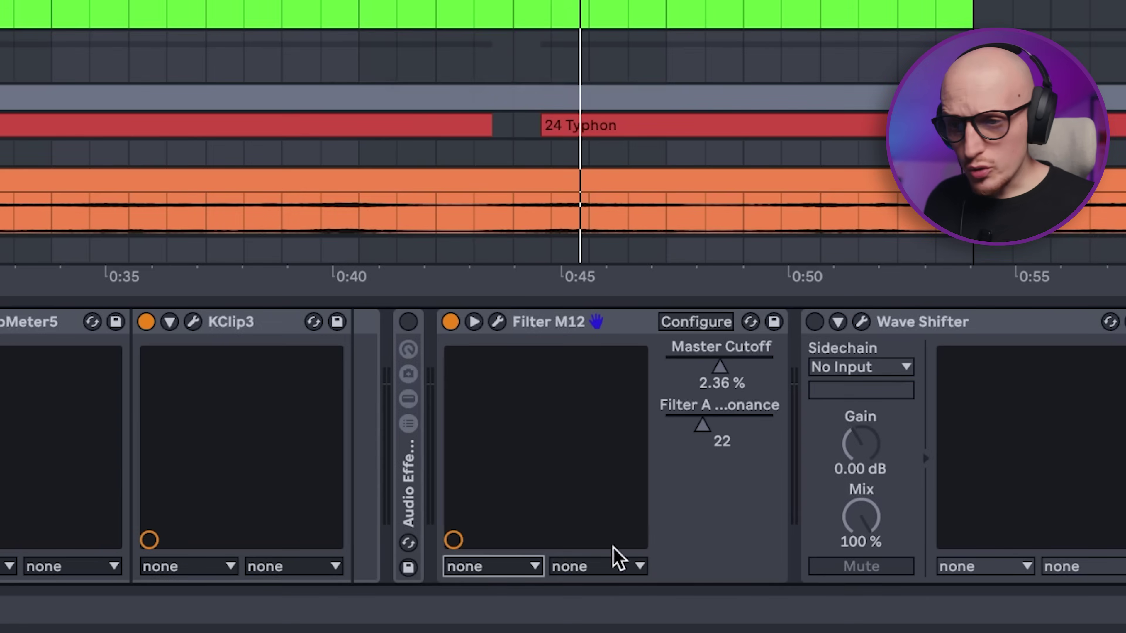
{"action": "left_click", "coordinate": [530, 572]}
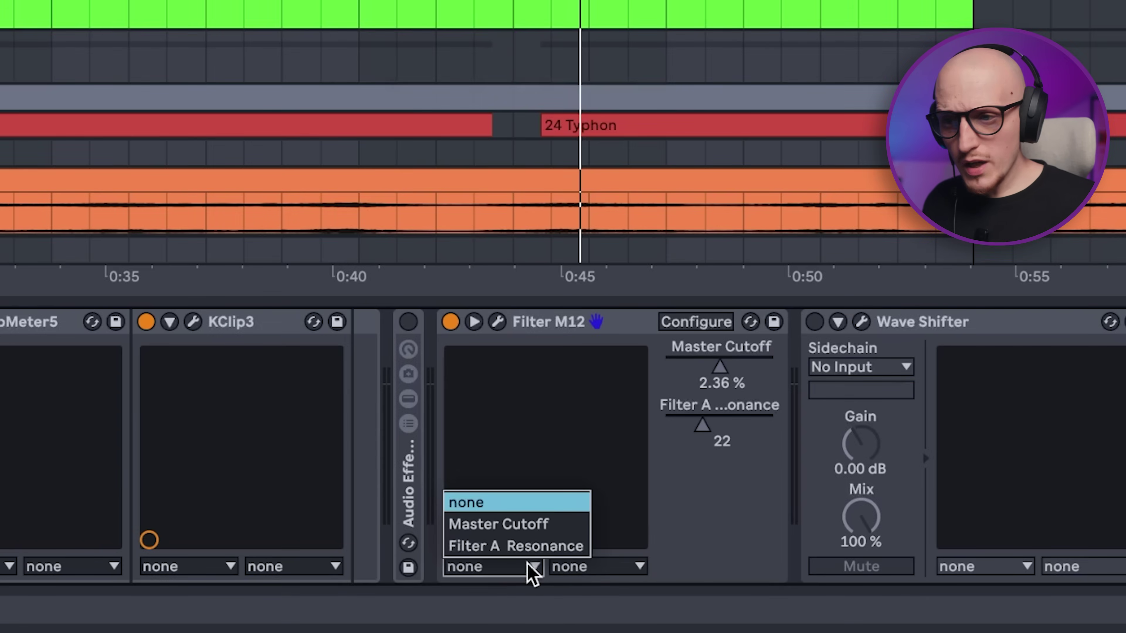
{"action": "left_click", "coordinate": [529, 526]}
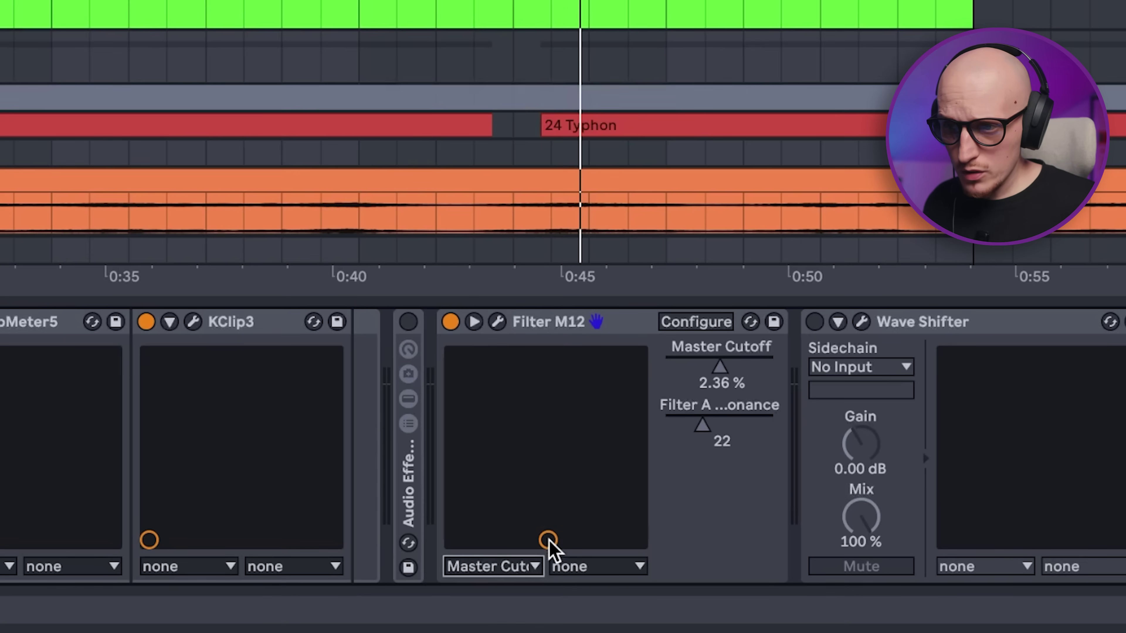
{"action": "left_click_drag", "start_coordinate": [550, 541], "coordinate": [546, 540]}
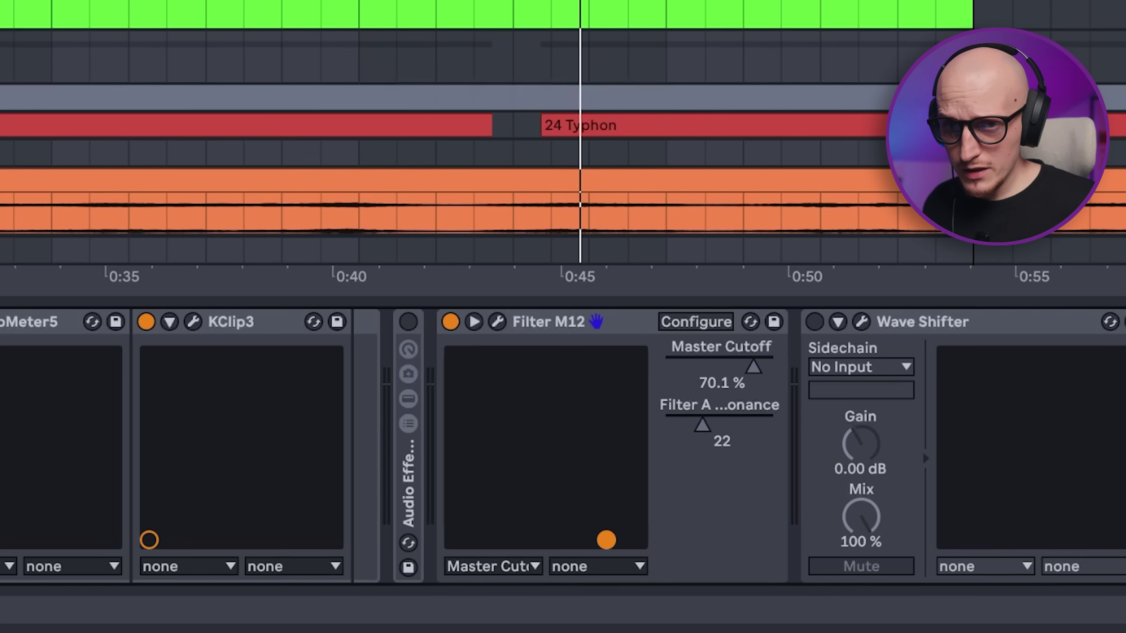
{"action": "left_click_drag", "start_coordinate": [606, 540], "coordinate": [459, 540]}
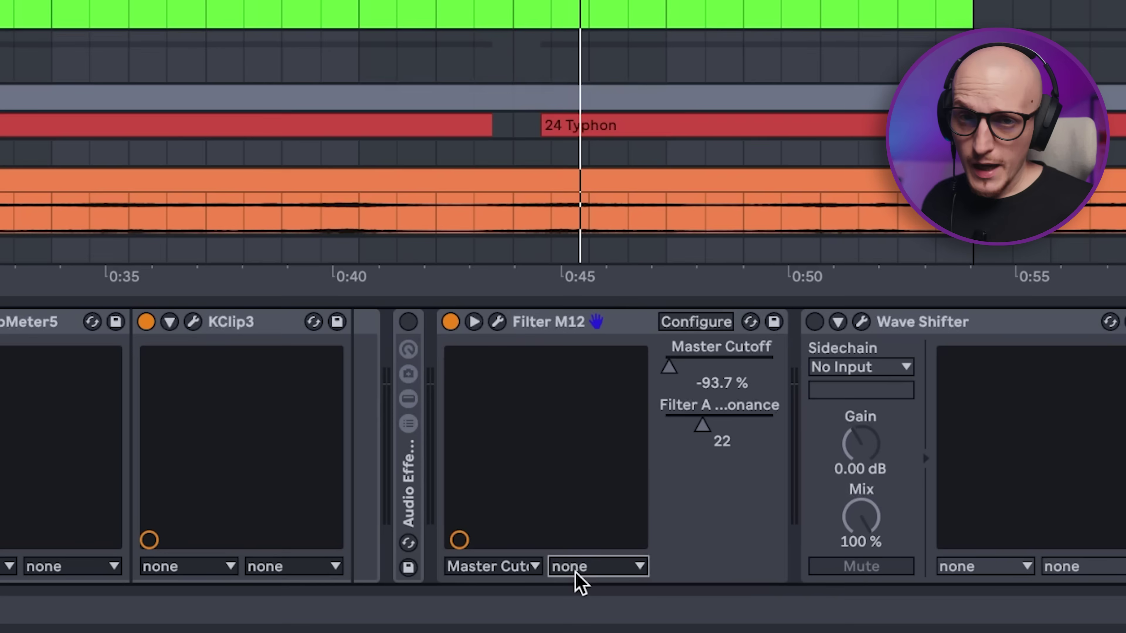
{"action": "left_click", "coordinate": [576, 568]}
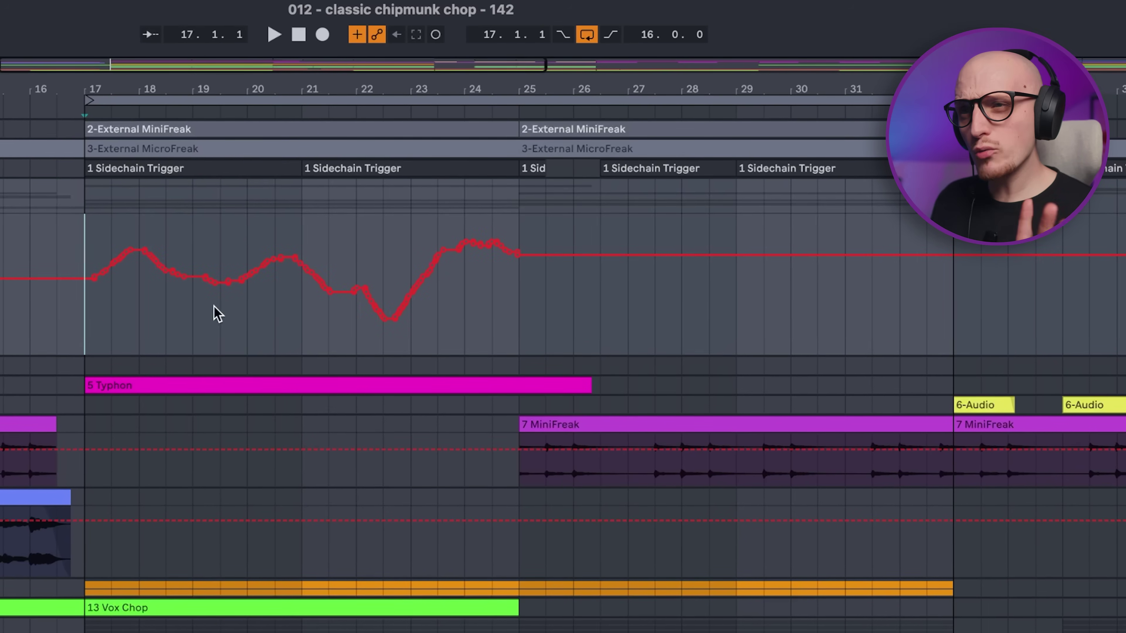
- Select the automation from bar 17 to bar 25 and open its right-click menu
{"action": "scroll", "coordinate": [226, 351], "scroll_direction": "up", "scroll_amount": 6}
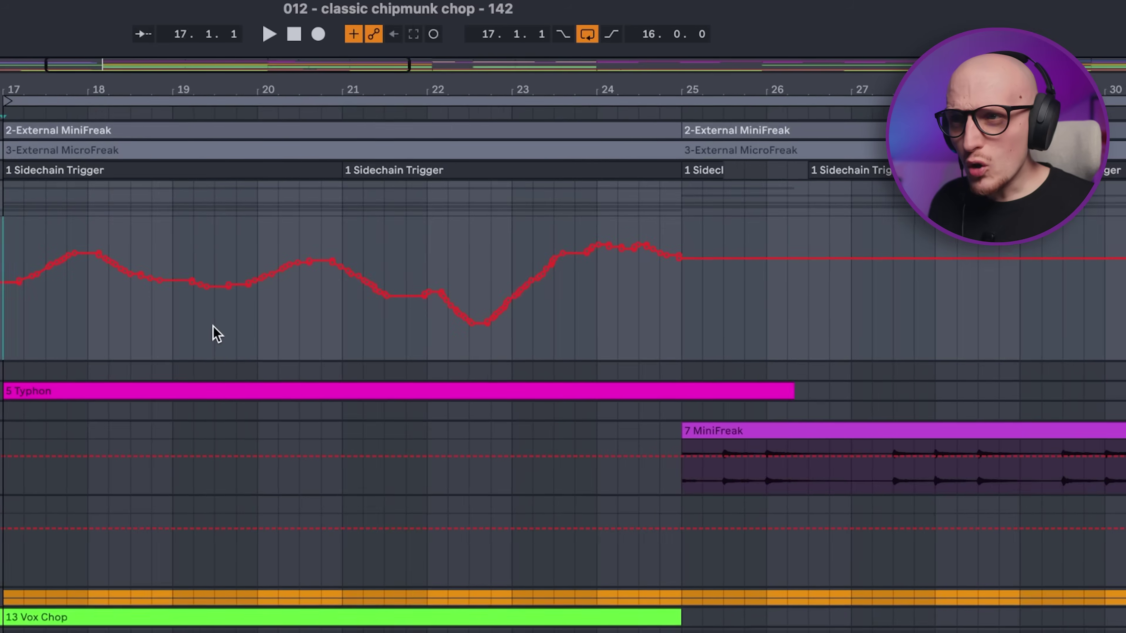
{"action": "scroll", "coordinate": [597, 299], "scroll_direction": "down", "scroll_amount": 3}
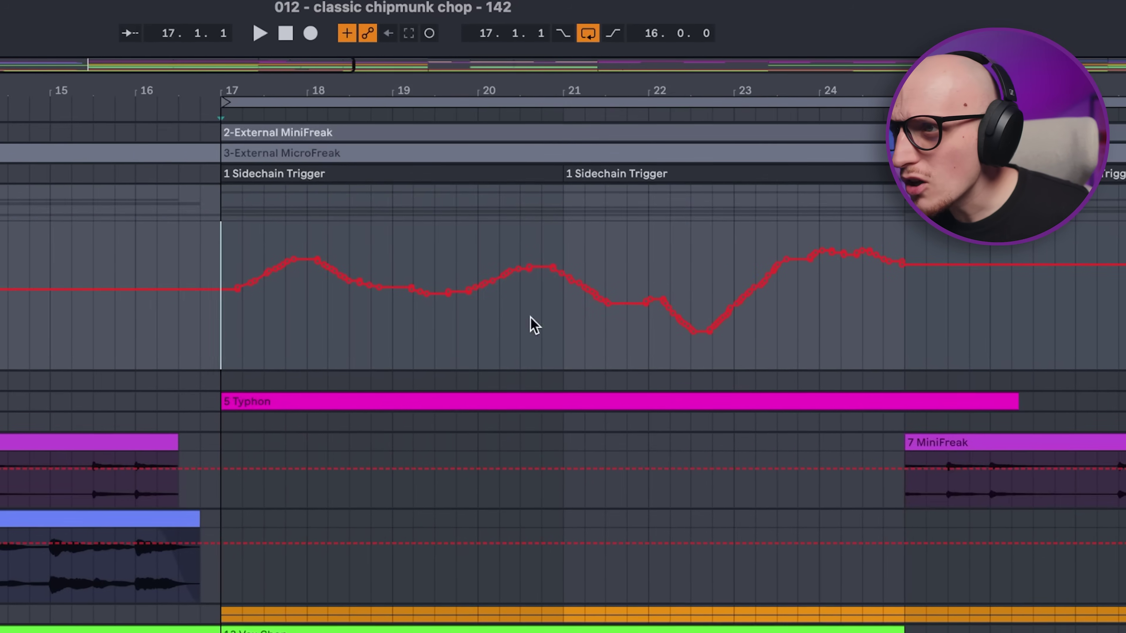
{"action": "left_click_drag", "start_coordinate": [214, 328], "coordinate": [924, 337]}
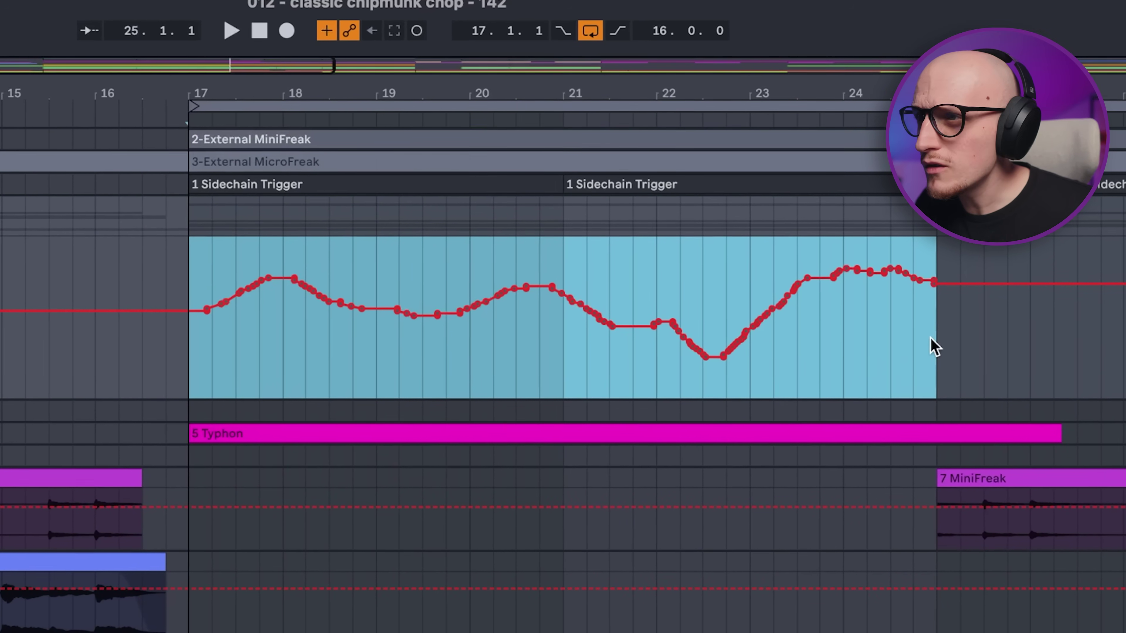
{"action": "mouse_move", "coordinate": [855, 340]}
{"action": "right_click", "coordinate": [805, 304]}
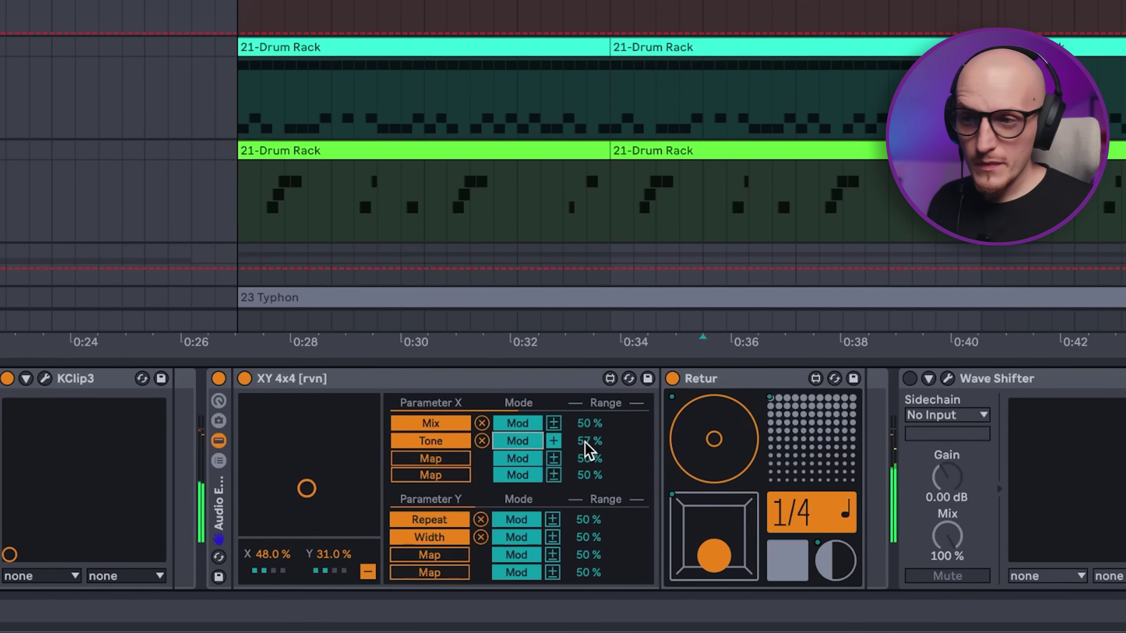
- Lower the Tone range on XY 4x4 [rvn] to 37 % and set the pad point to X 37 %, Y 30 %
{"action": "left_click_drag", "start_coordinate": [587, 443], "coordinate": [588, 470]}
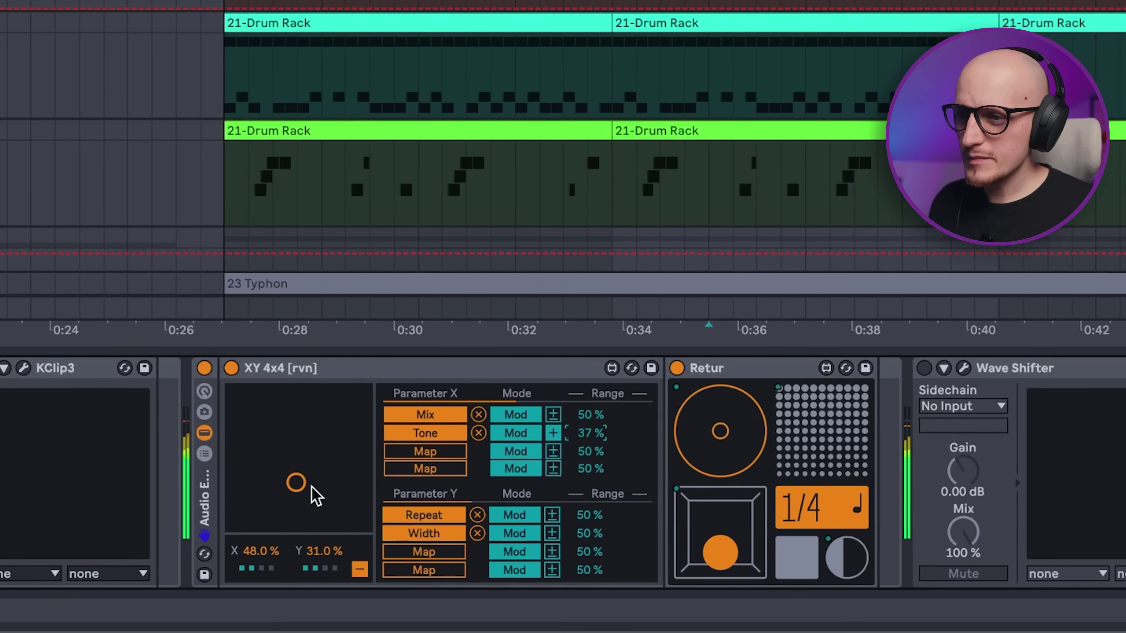
{"action": "left_click_drag", "start_coordinate": [299, 484], "coordinate": [302, 479]}
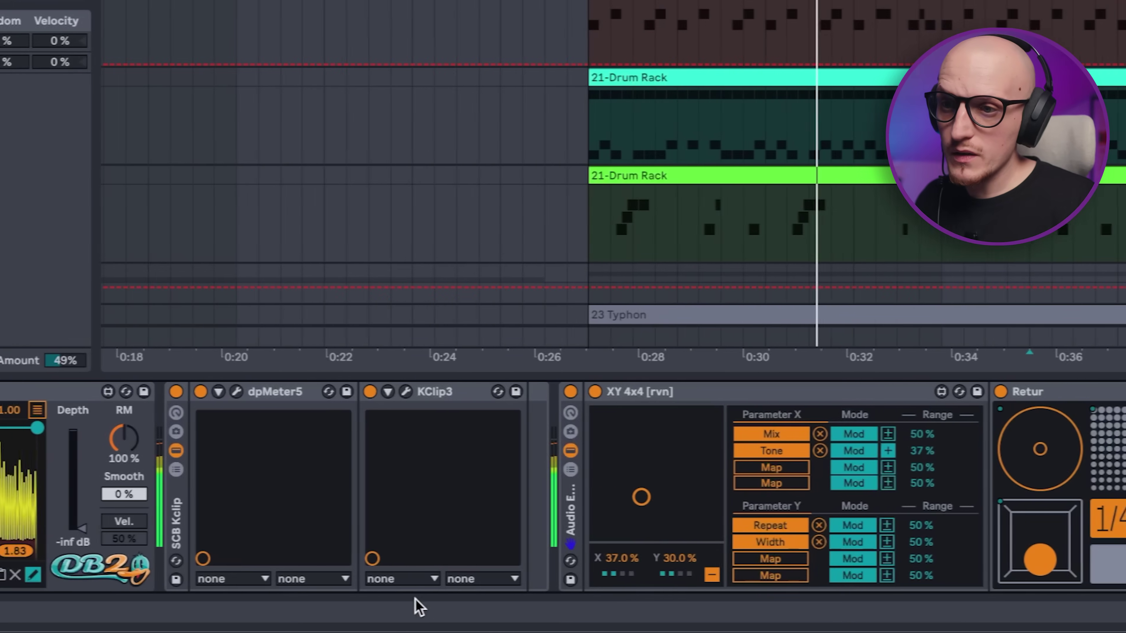
{"action": "left_click", "coordinate": [420, 588]}
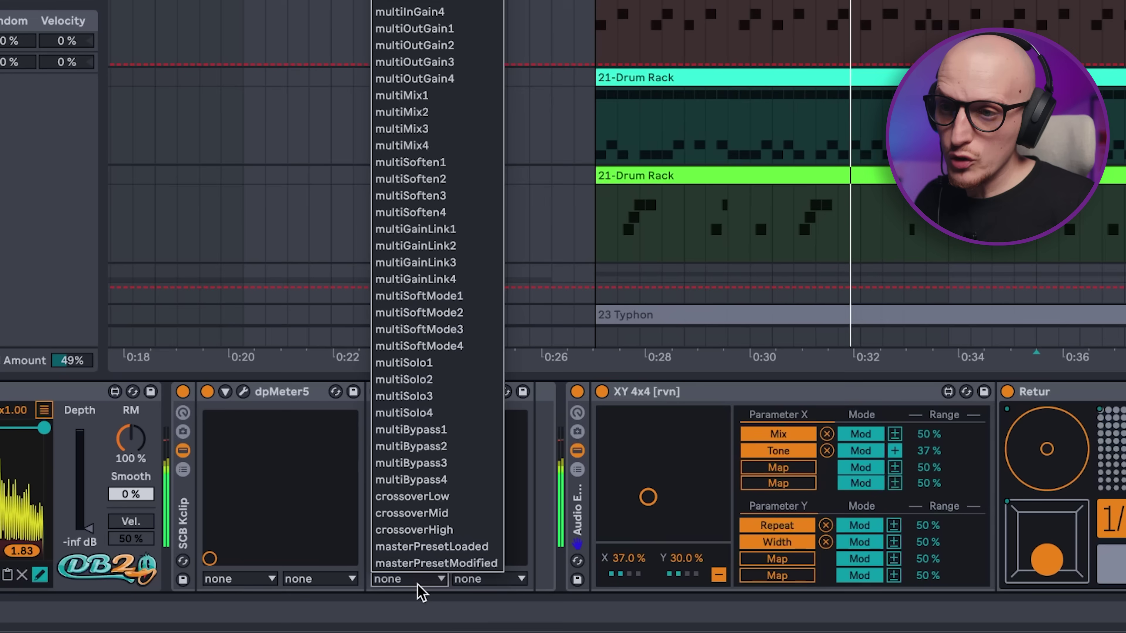
{"action": "left_click", "coordinate": [313, 401]}
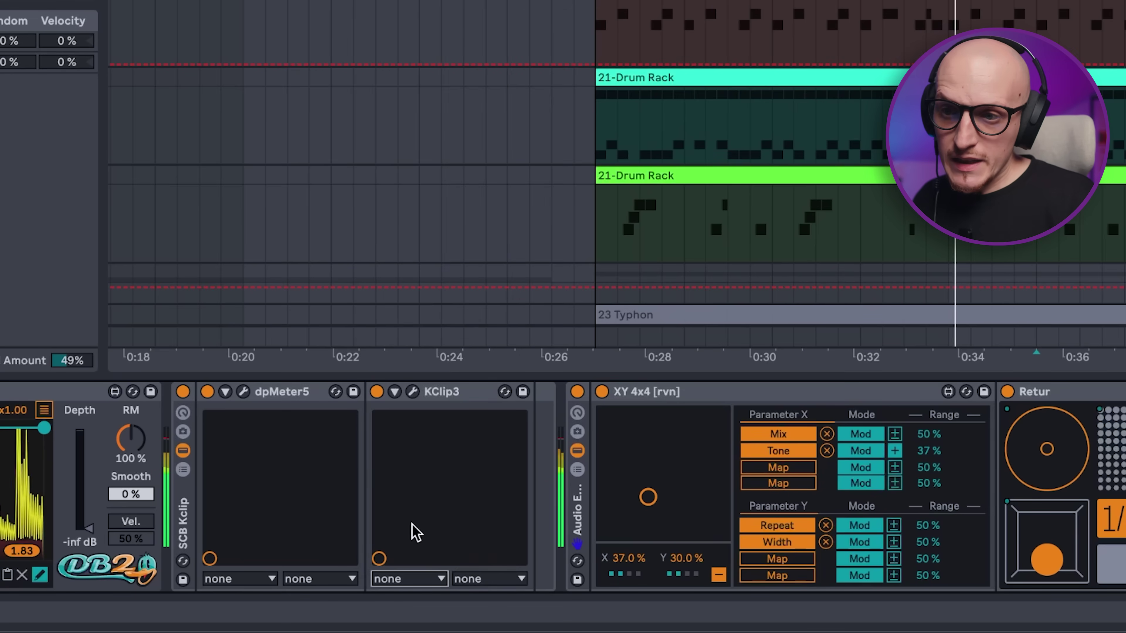